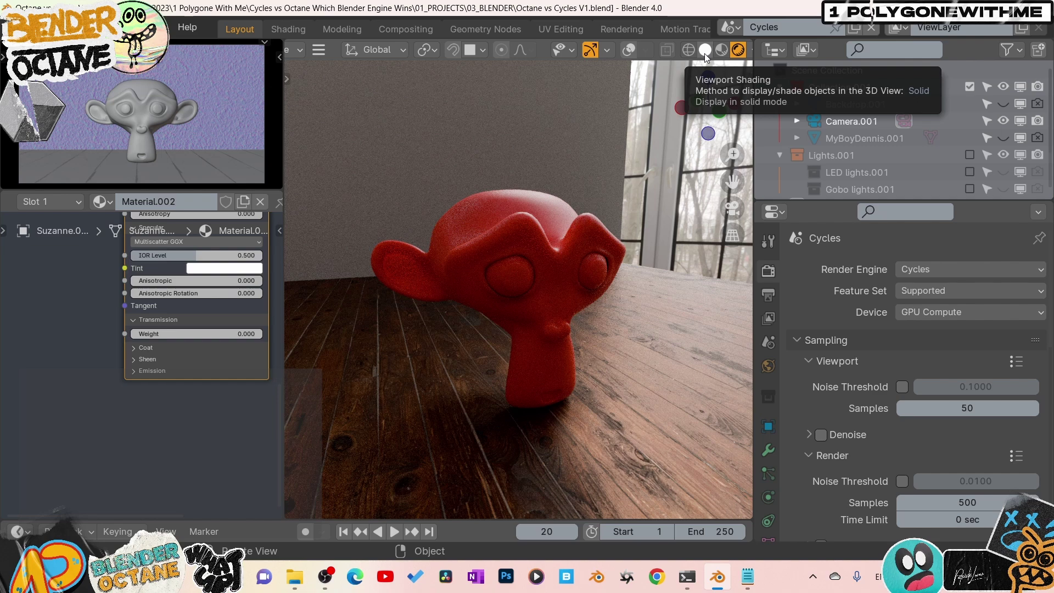
Step: Switch the Cycles scene's viewport from rendered preview back to solid shading
{"action": "left_click", "coordinate": [704, 50]}
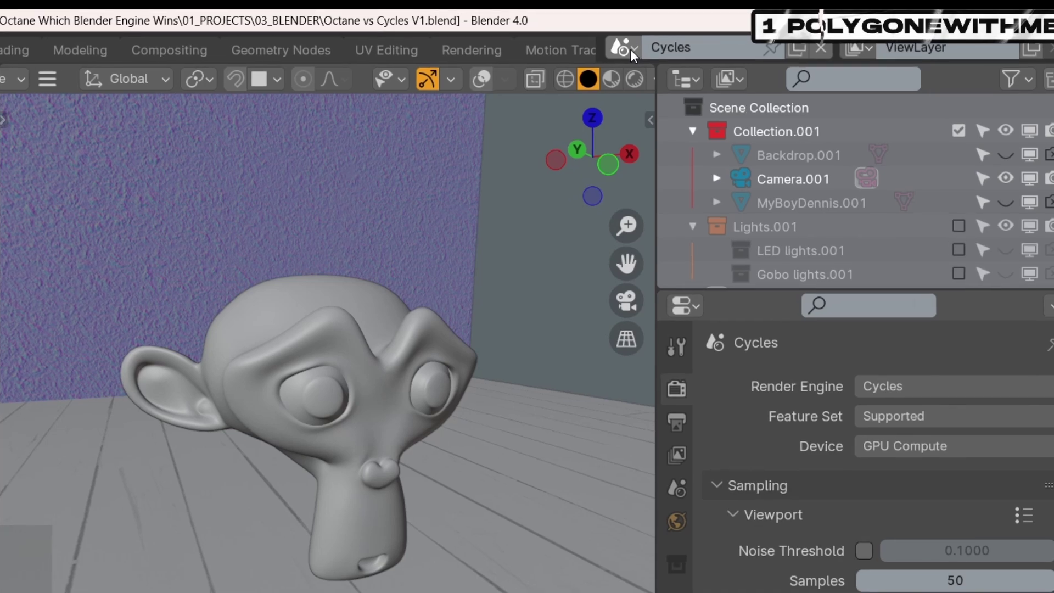
Step: Switch to the Octane scene, preview its Suzanne render, then return to solid shading
{"action": "left_click", "coordinate": [626, 48]}
{"action": "left_click", "coordinate": [632, 109]}
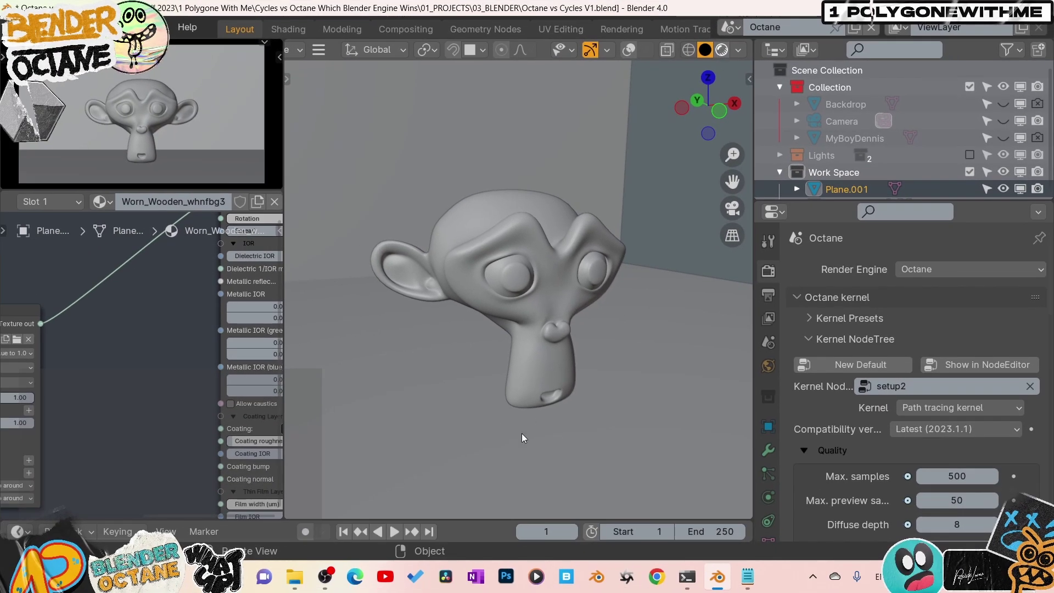
{"action": "key", "text": "z"}
{"action": "left_click", "coordinate": [568, 353]}
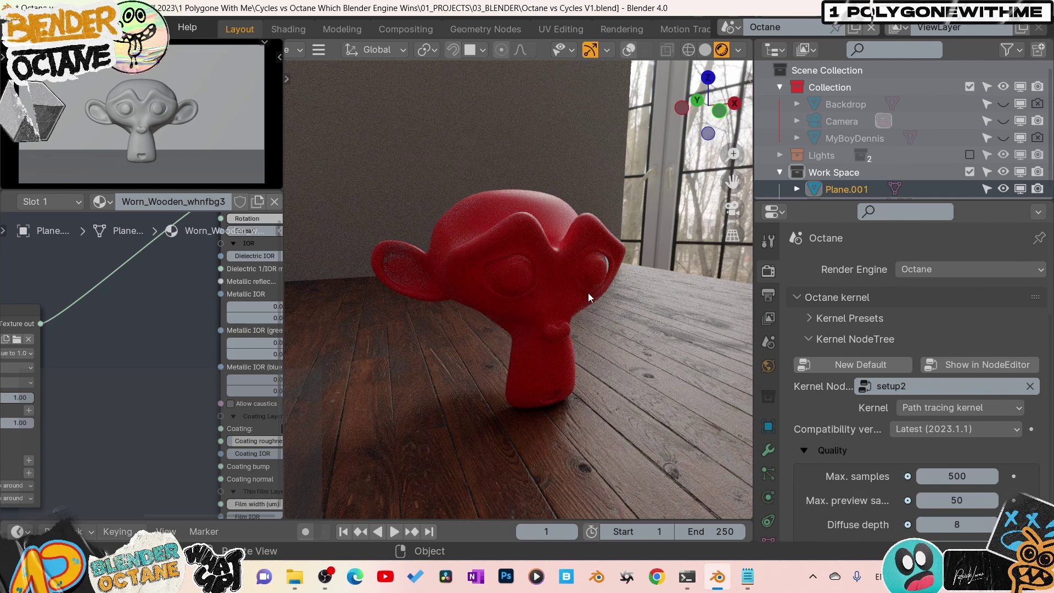
{"action": "left_click", "coordinate": [704, 49]}
{"action": "left_click", "coordinate": [984, 269]}
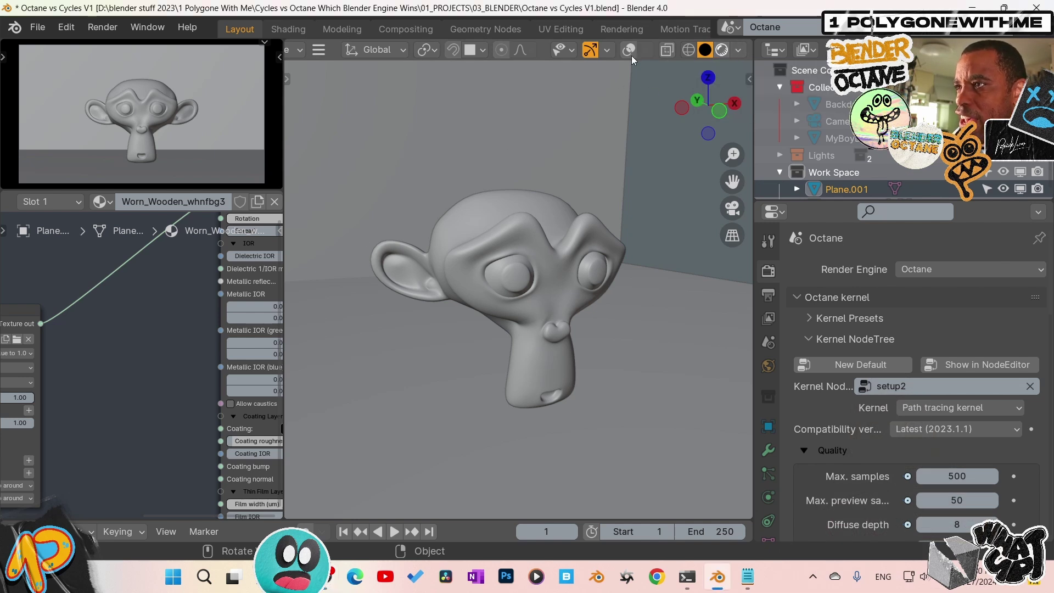
{"action": "key", "text": "z"}
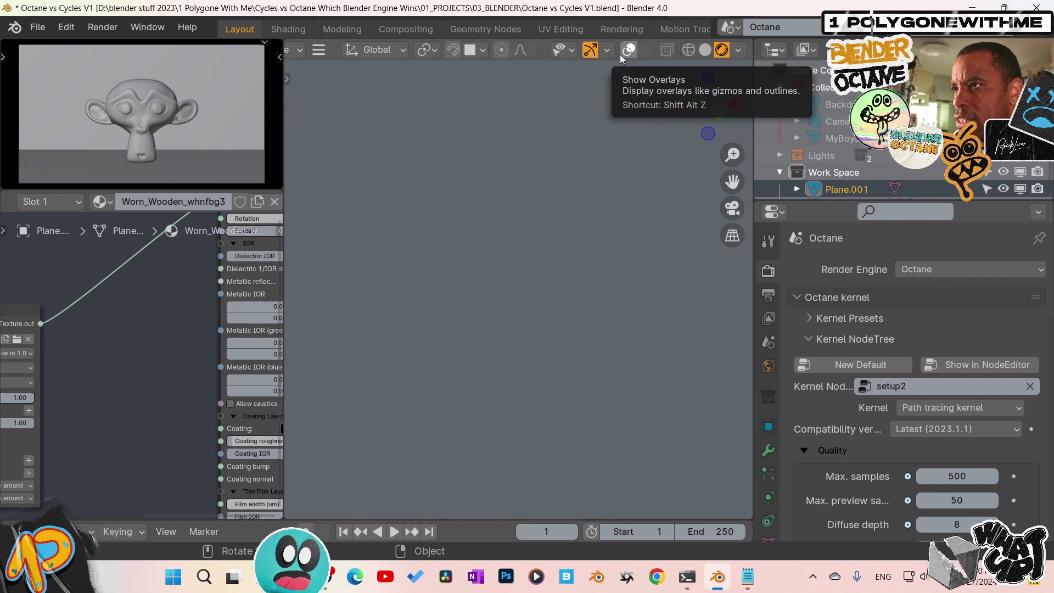
Step: Re-enable viewport overlays, let the Octane preview reach 50/50 samples, then go back to solid shading
{"action": "left_click", "coordinate": [643, 50]}
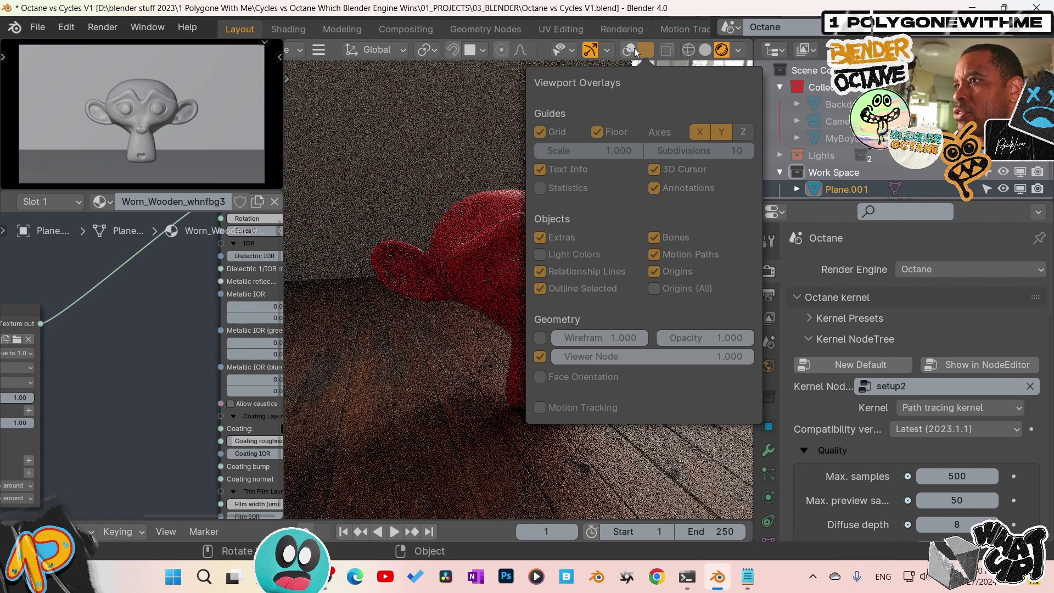
{"action": "left_click", "coordinate": [631, 49]}
{"action": "left_click", "coordinate": [643, 49]}
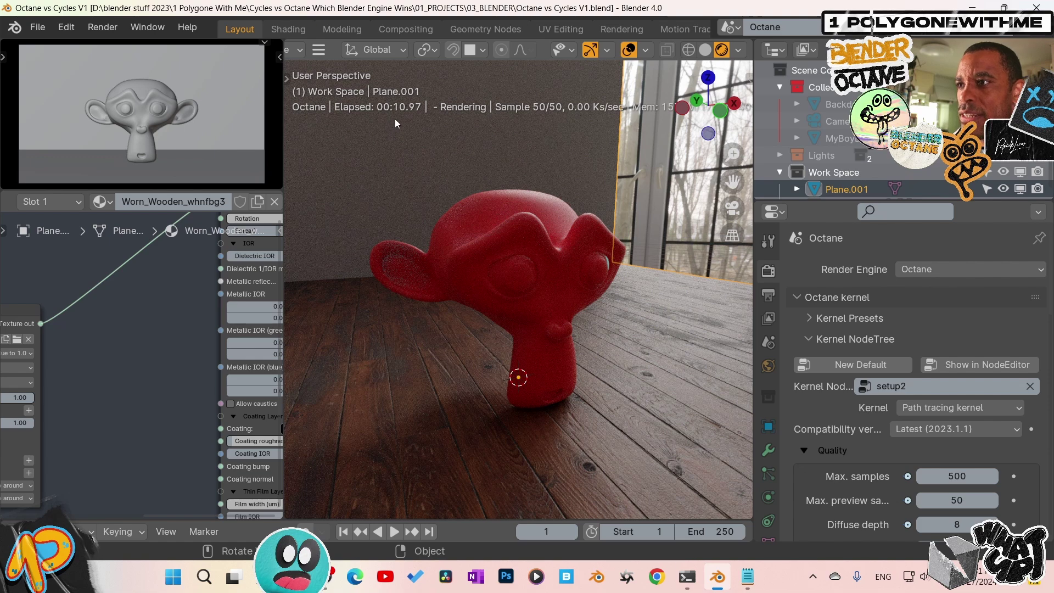
{"action": "left_click", "coordinate": [705, 49]}
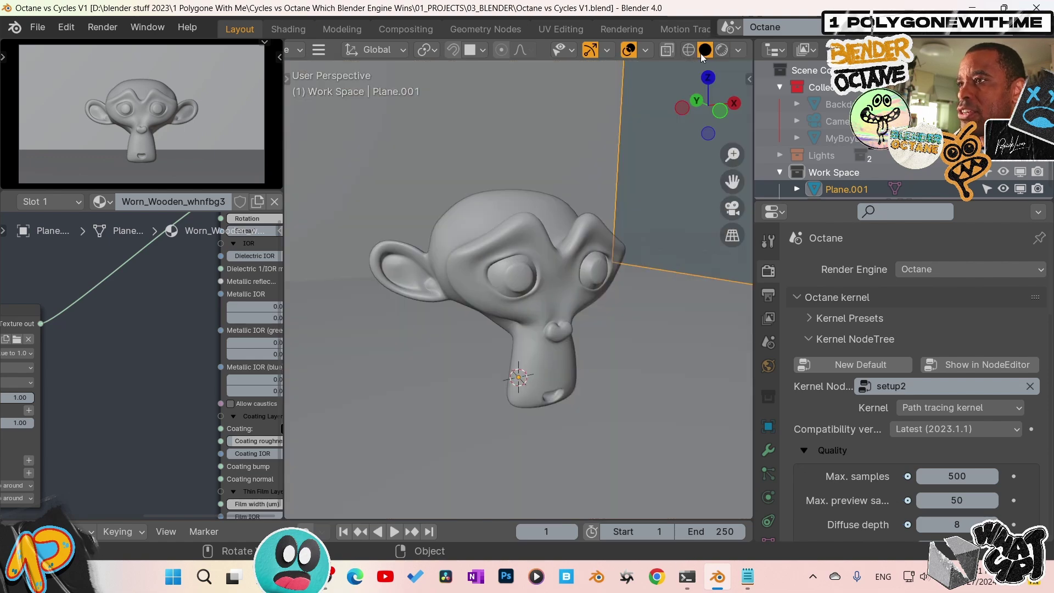
Step: Select the Cycles scene from the scene list and start its rendered viewport preview
{"action": "left_click", "coordinate": [730, 27]}
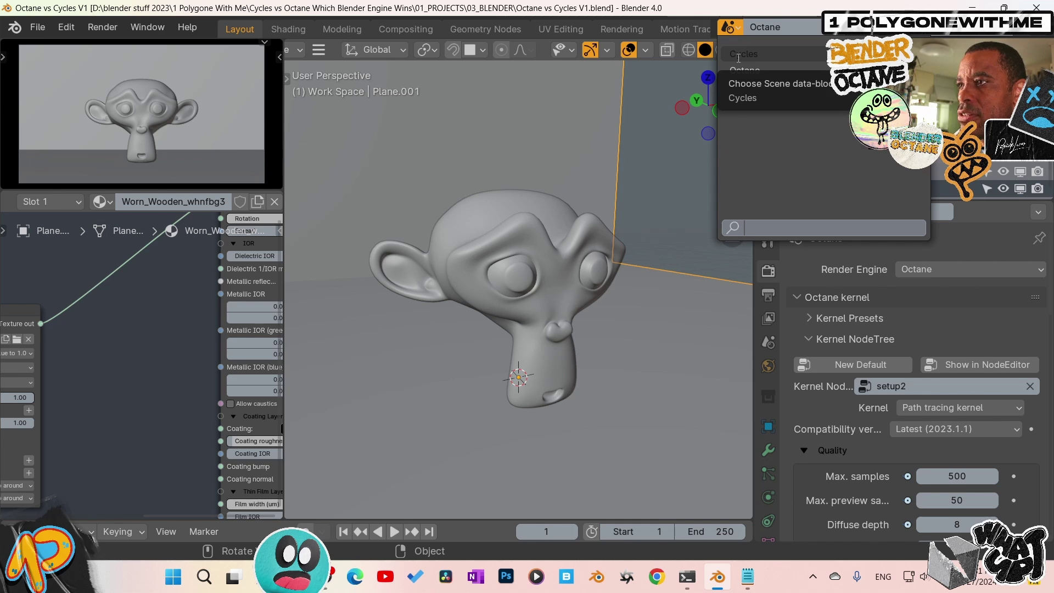
{"action": "left_click", "coordinate": [738, 55]}
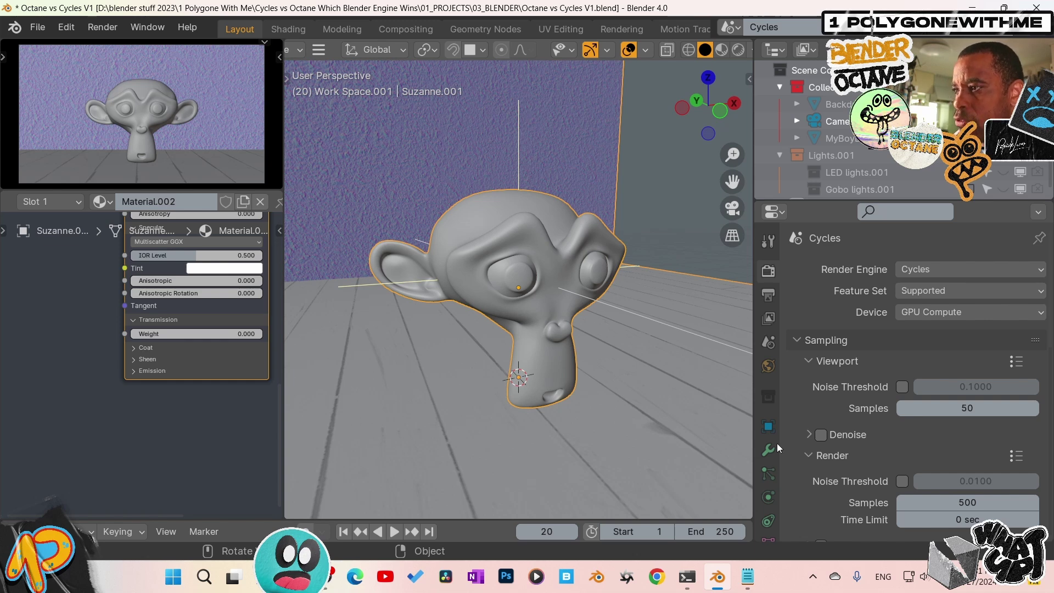
{"action": "scroll", "coordinate": [889, 449], "scroll_direction": "down", "scroll_amount": 2}
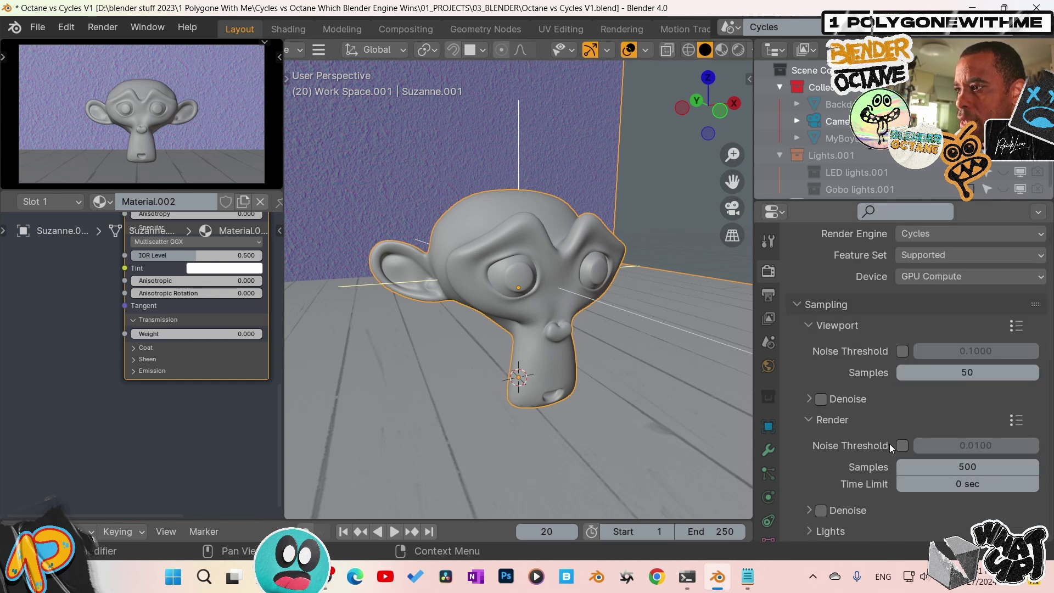
{"action": "scroll", "coordinate": [848, 419], "scroll_direction": "up", "scroll_amount": 2}
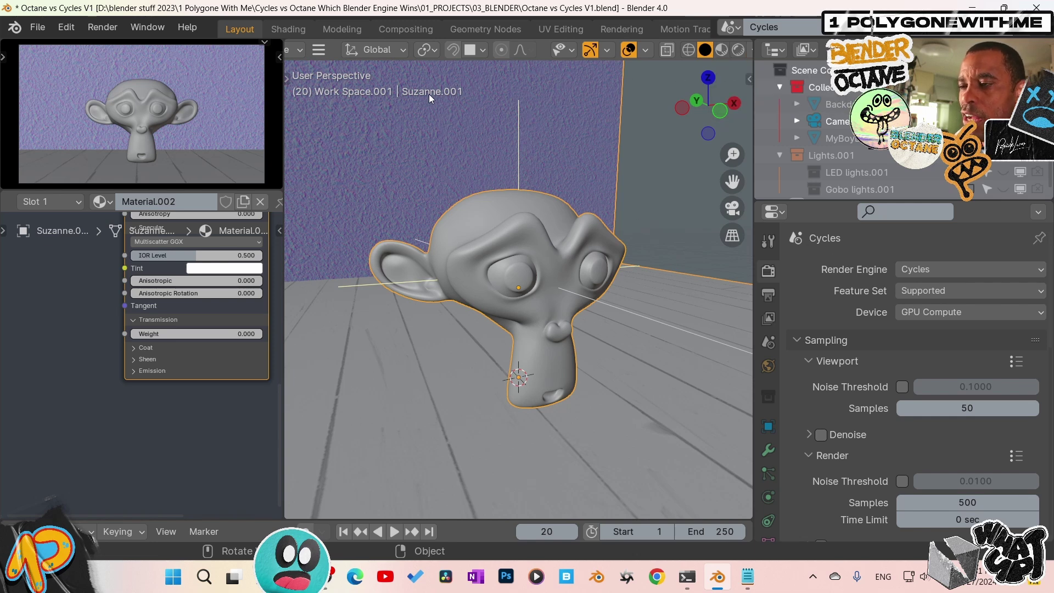
{"action": "left_click", "coordinate": [735, 51]}
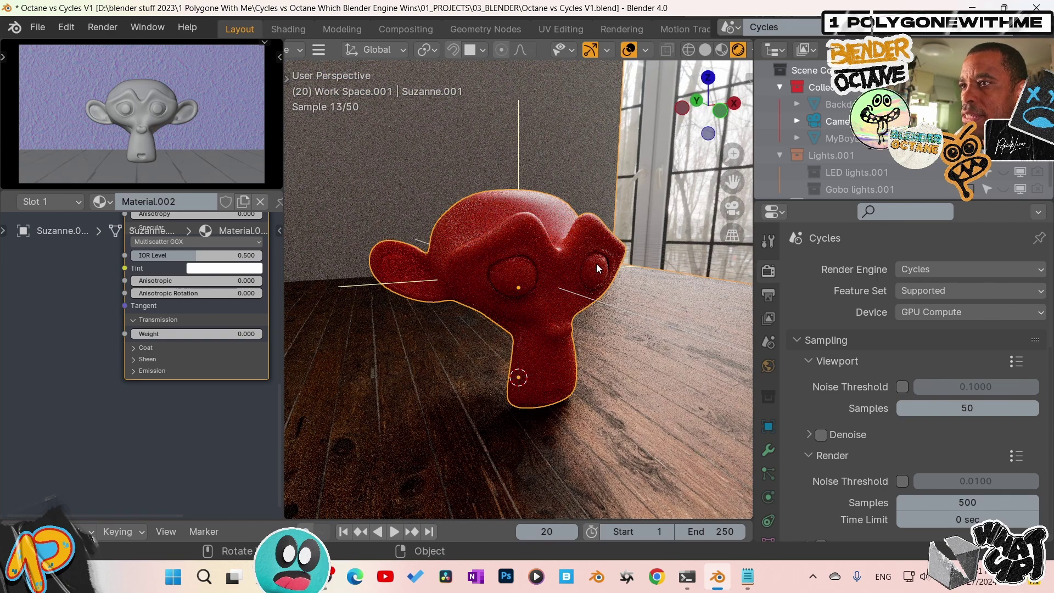
Step: Orbit around the rendered red Suzanne to inspect it, then save the blend file
{"action": "middle_click_drag", "start_coordinate": [597, 264], "coordinate": [601, 264]}
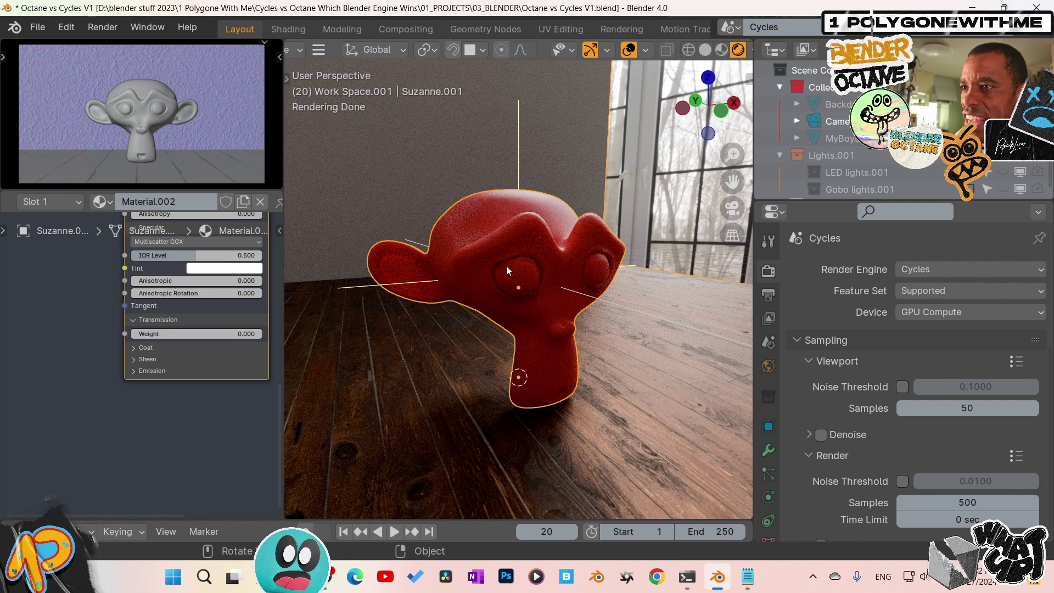
{"action": "middle_click_drag", "start_coordinate": [490, 262], "coordinate": [490, 262]}
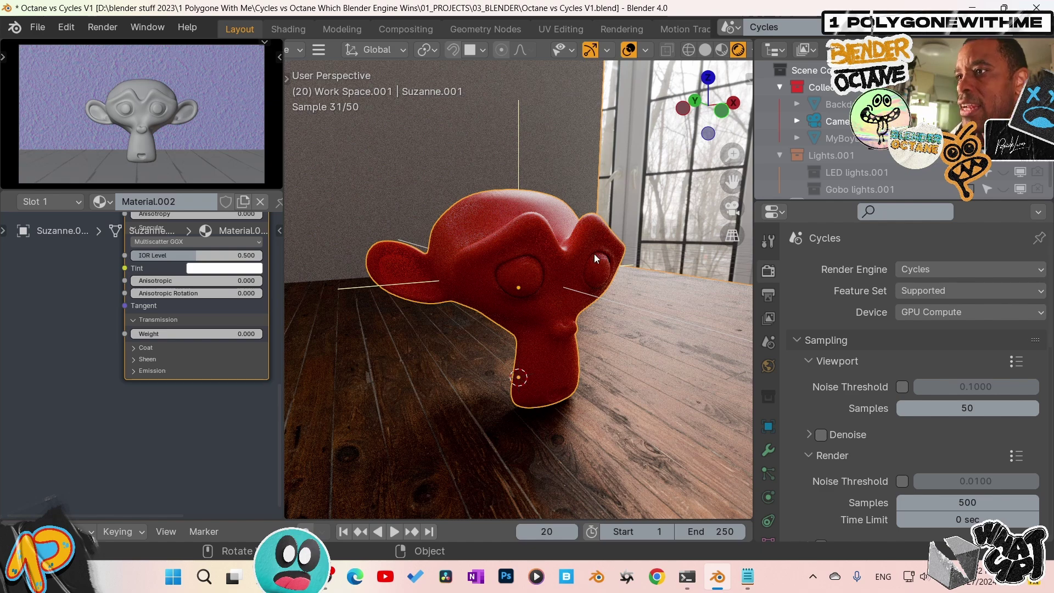
{"action": "middle_click_drag", "start_coordinate": [594, 253], "coordinate": [588, 252]}
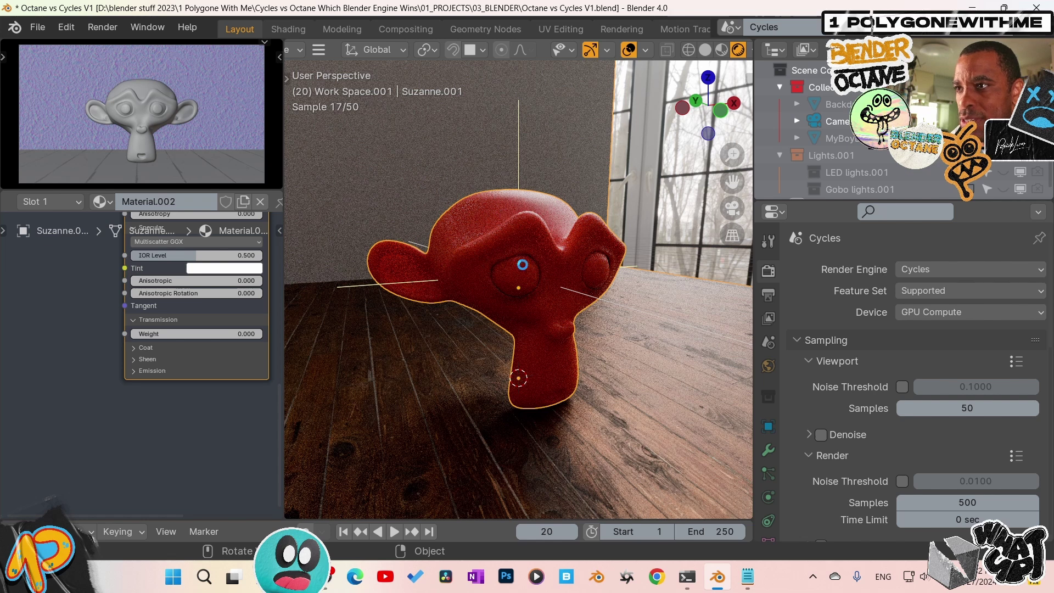
{"action": "key", "text": "ctrl+s"}
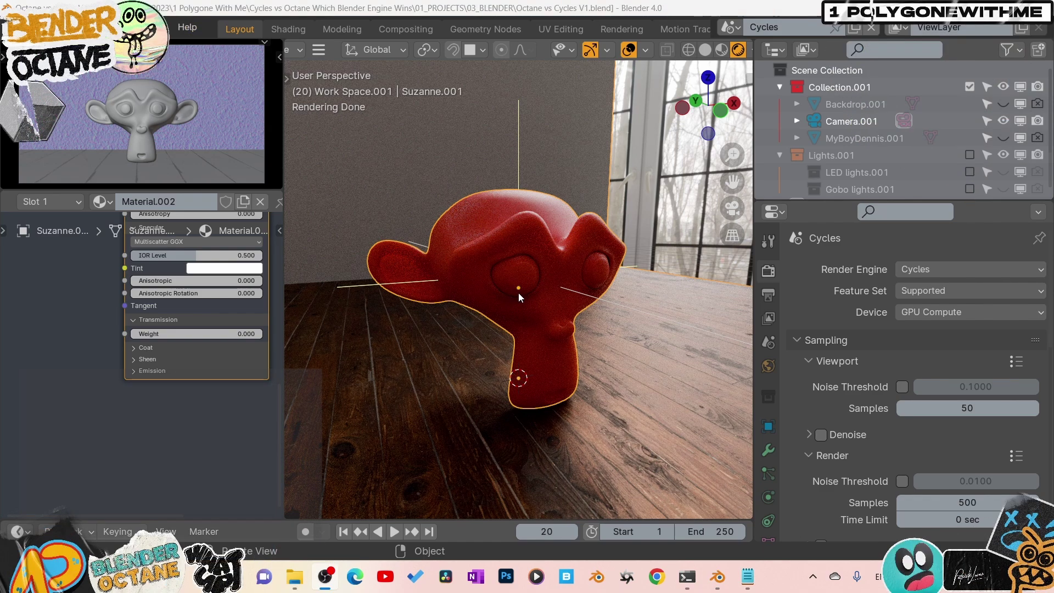
Step: Orbit to a slightly new angle, then return the viewport to solid shading
{"action": "middle_click_drag", "start_coordinate": [511, 297], "coordinate": [524, 290]}
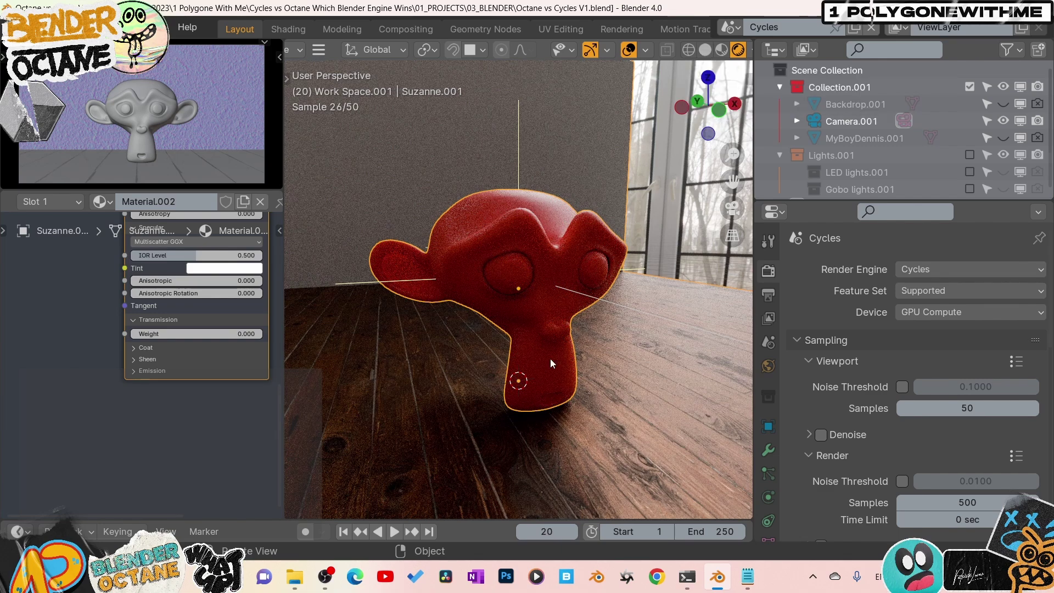
{"action": "middle_click_drag", "start_coordinate": [552, 334], "coordinate": [528, 331]}
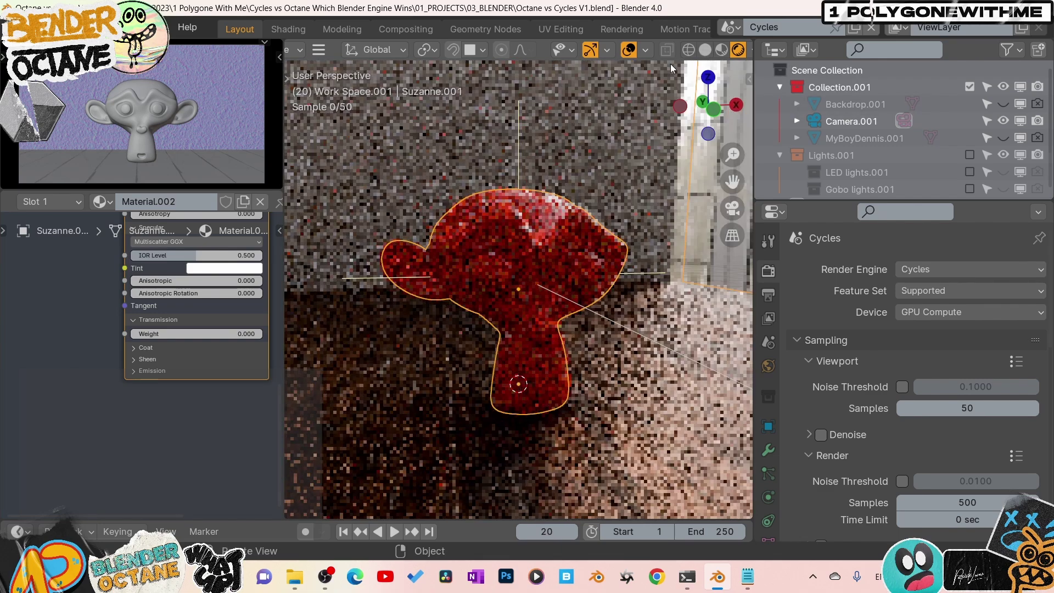
{"action": "left_click", "coordinate": [705, 53]}
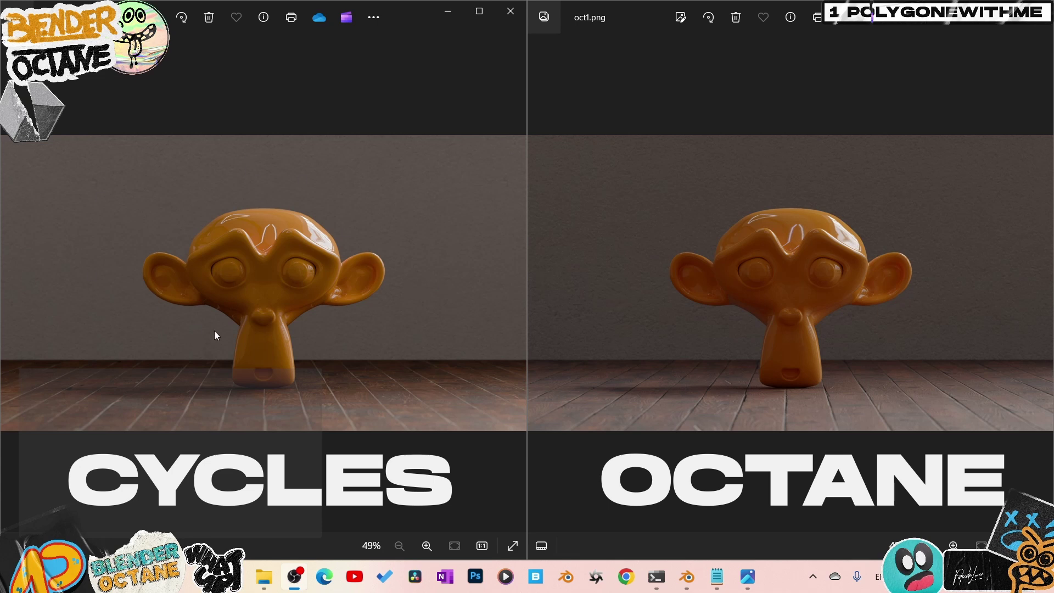
Step: Circle the monkey in the Cycles render to mark it for comparison with oct1.png
{"action": "mouse_move", "coordinate": [395, 184]}
{"action": "left_mouse_down"}
{"action": "mouse_move", "coordinate": [311, 433]}
{"action": "mouse_move", "coordinate": [481, 377]}
{"action": "left_mouse_up"}
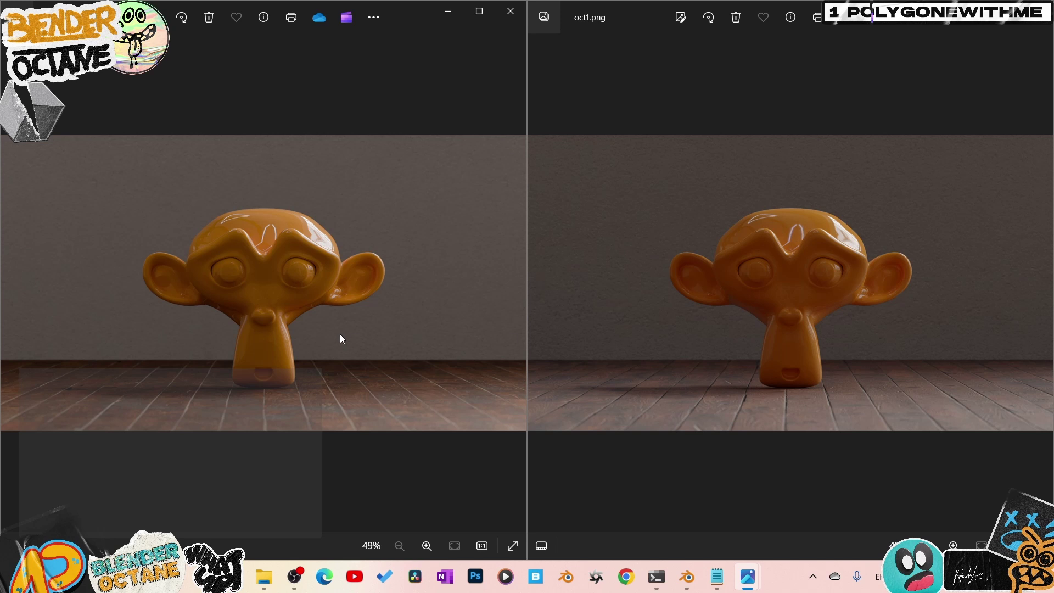
Step: Circle the monkey heads, chin and floor contact in both orange Suzanne renders
{"action": "mouse_move", "coordinate": [275, 222]}
{"action": "left_mouse_down"}
{"action": "mouse_move", "coordinate": [394, 217]}
{"action": "mouse_move", "coordinate": [373, 171]}
{"action": "left_mouse_up"}
{"action": "left_click_drag", "start_coordinate": [752, 191], "coordinate": [860, 170]}
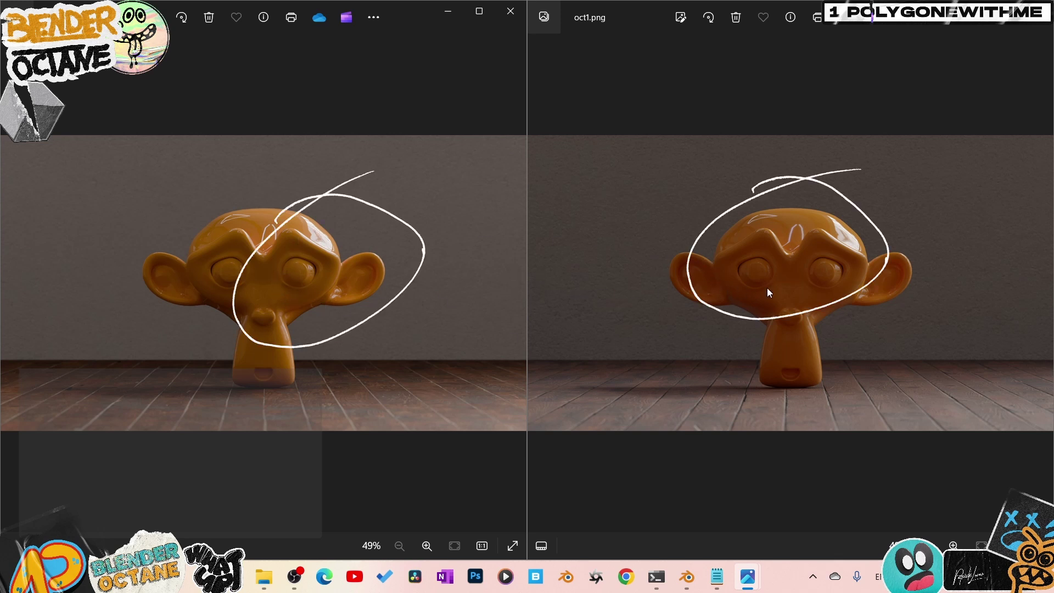
{"action": "left_click_drag", "start_coordinate": [643, 301], "coordinate": [752, 281]}
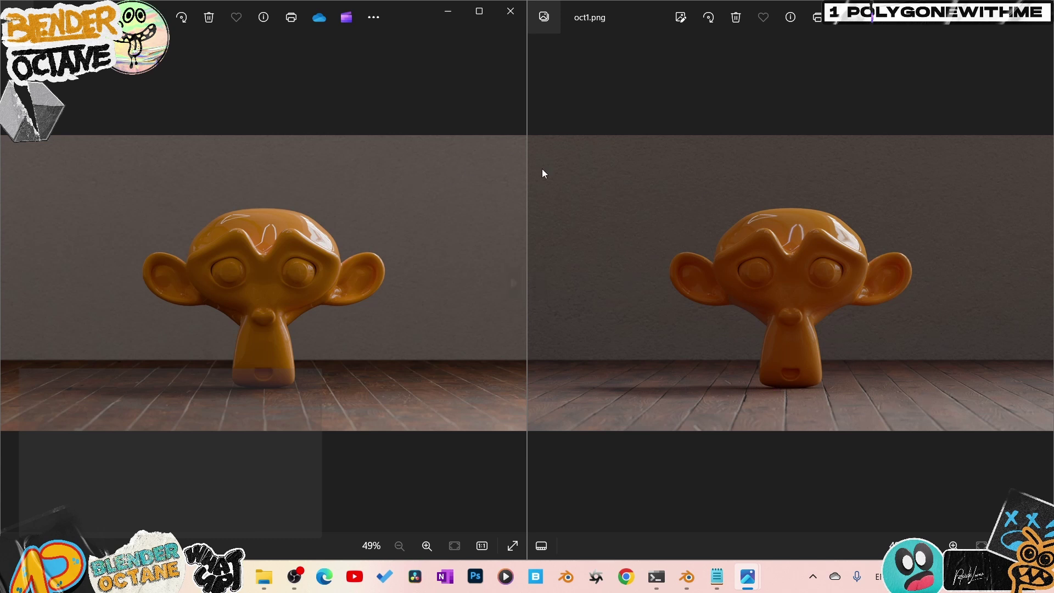
{"action": "left_click_drag", "start_coordinate": [487, 145], "coordinate": [595, 123]}
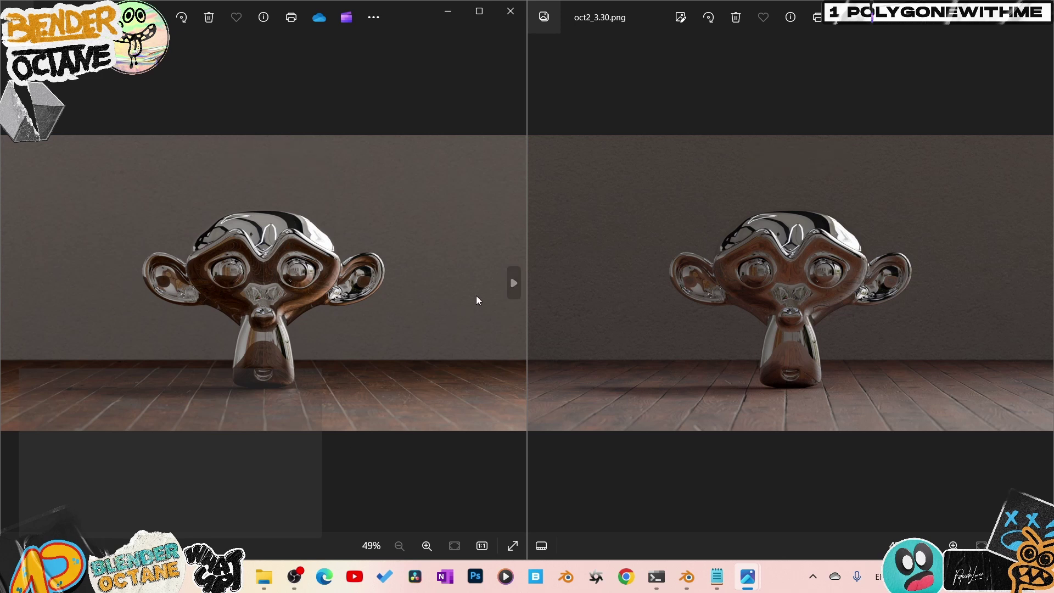
Step: Advance the viewer to the glass Suzanne render, oct3_4.17.png
{"action": "left_click", "coordinate": [512, 282]}
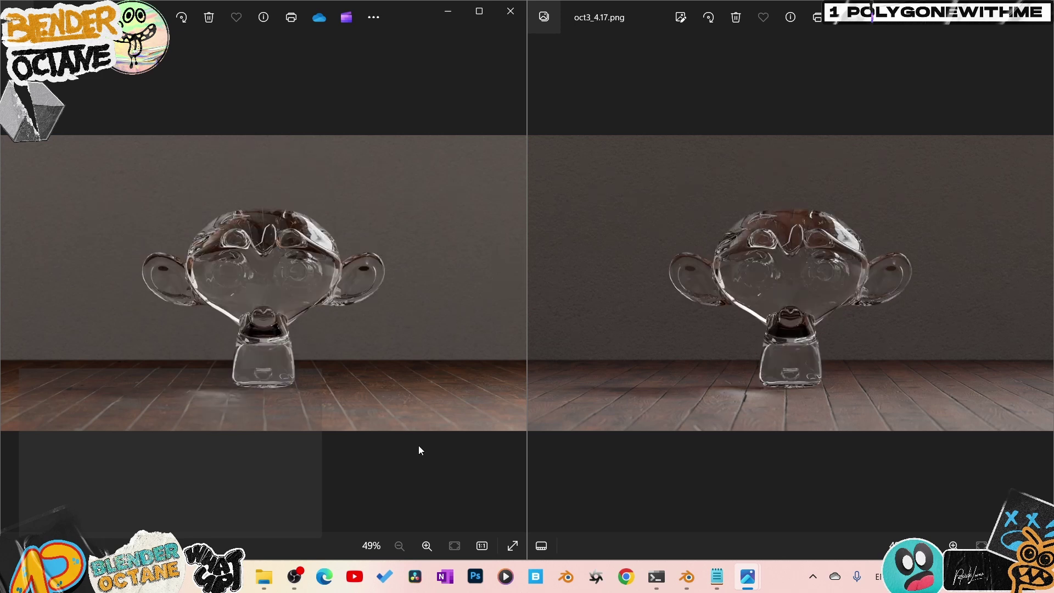